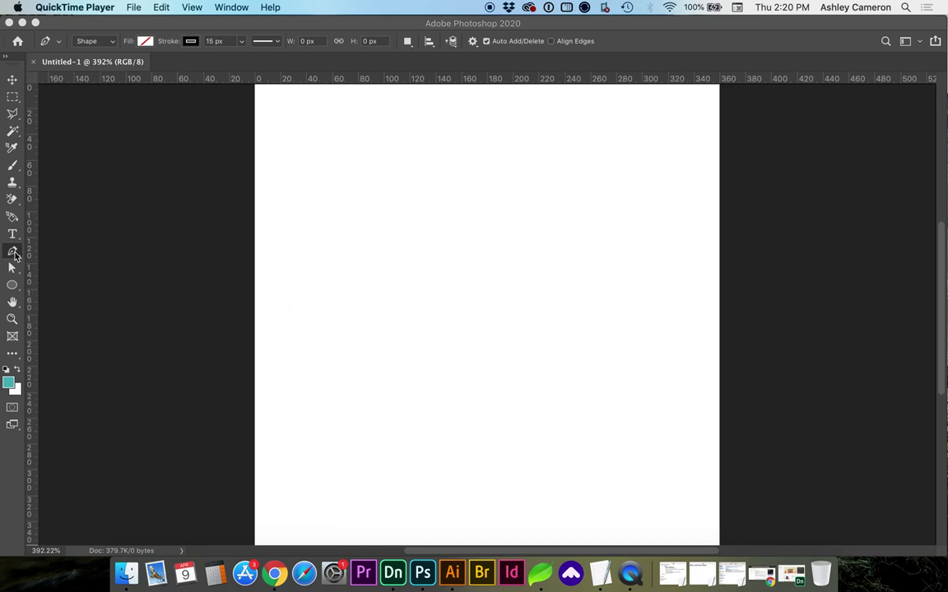
{"action": "left_click", "coordinate": [184, 62]}
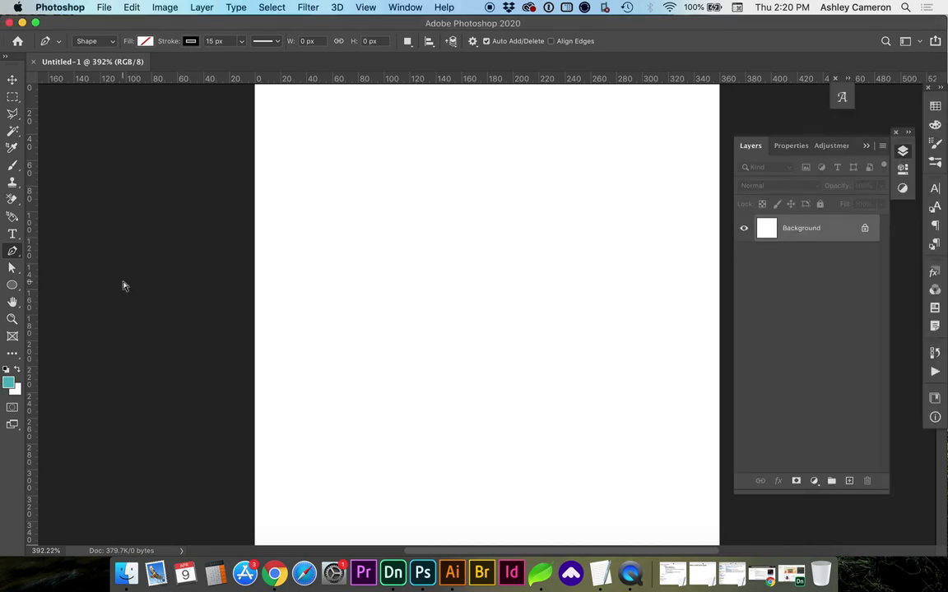
{"action": "key", "text": "super+alt+i"}
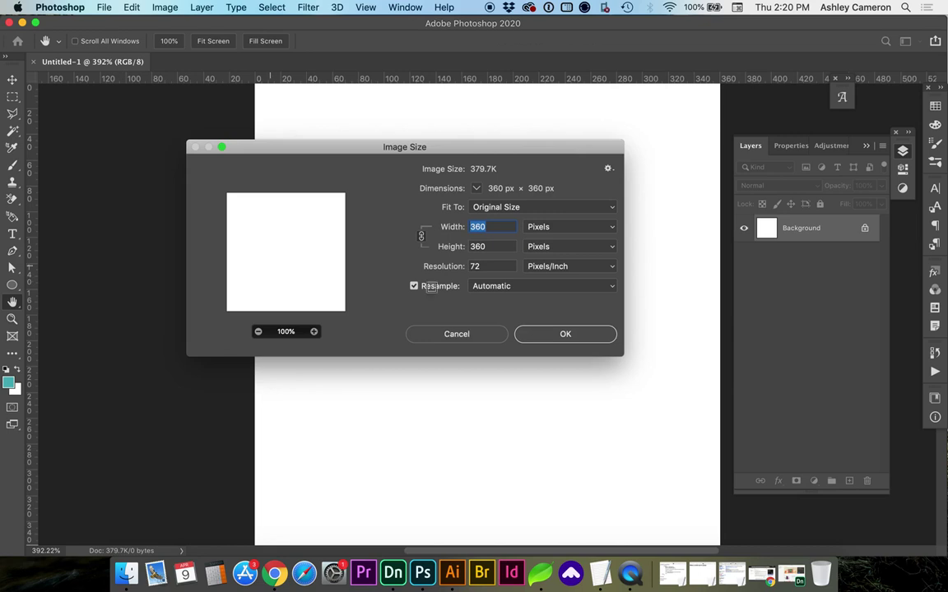
{"action": "left_click", "coordinate": [545, 227]}
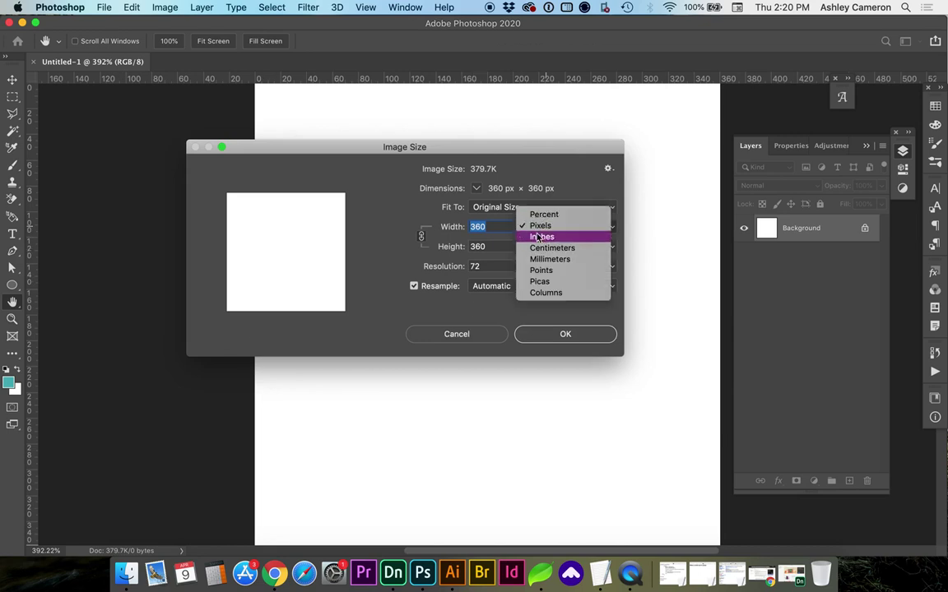
{"action": "left_click", "coordinate": [540, 239]}
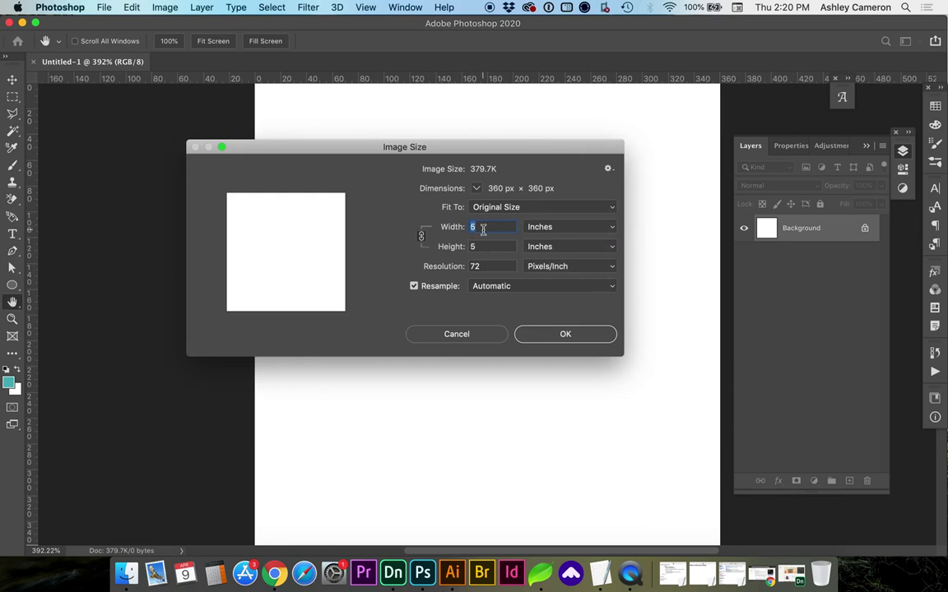
{"action": "left_click", "coordinate": [552, 336]}
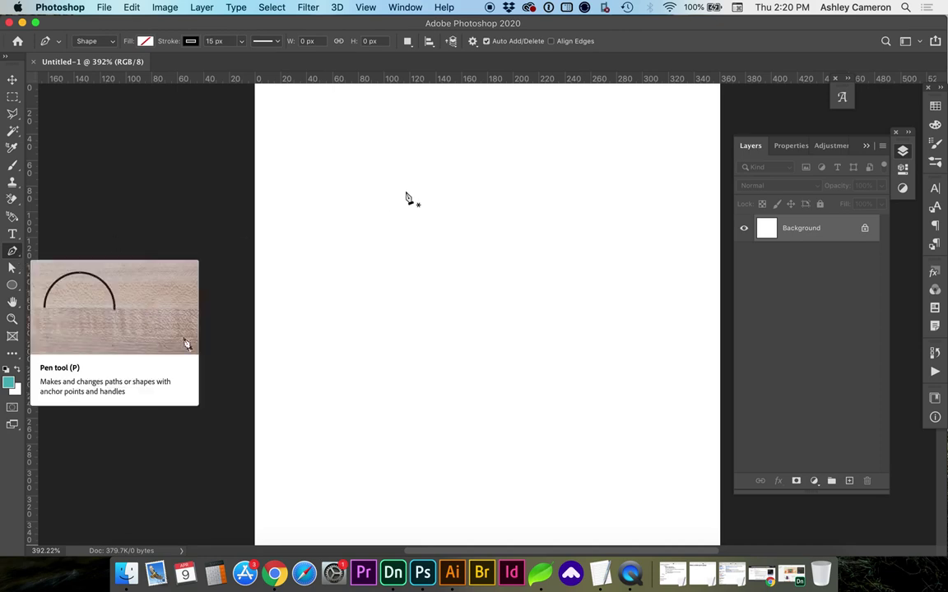
Draw a closed lopsided D outline on Shape 1, curved on the left and angled on the right.
{"action": "left_click", "coordinate": [408, 167]}
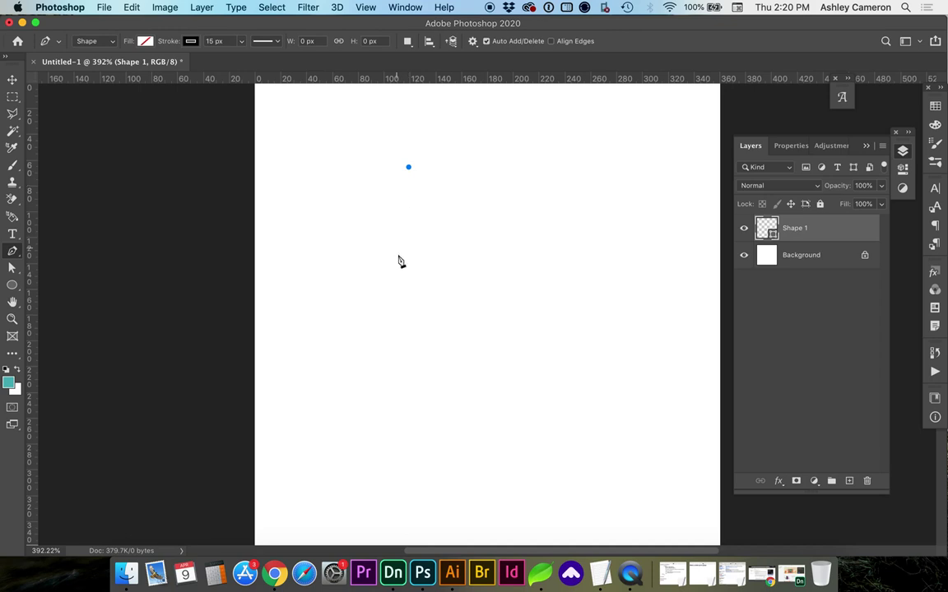
{"action": "left_click_drag", "start_coordinate": [434, 300], "coordinate": [414, 375]}
{"action": "left_click_drag", "start_coordinate": [412, 446], "coordinate": [414, 493]}
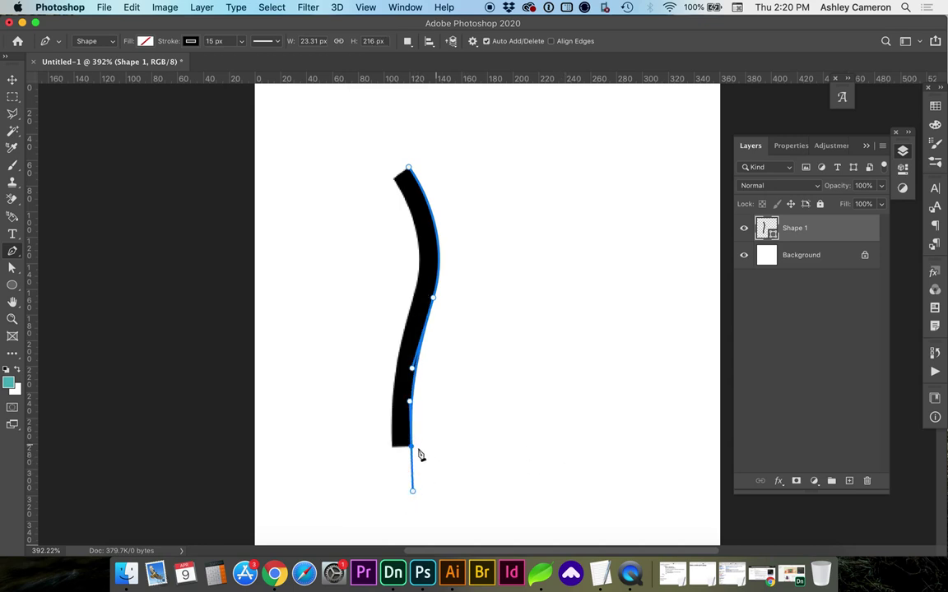
{"action": "left_click", "coordinate": [535, 448]}
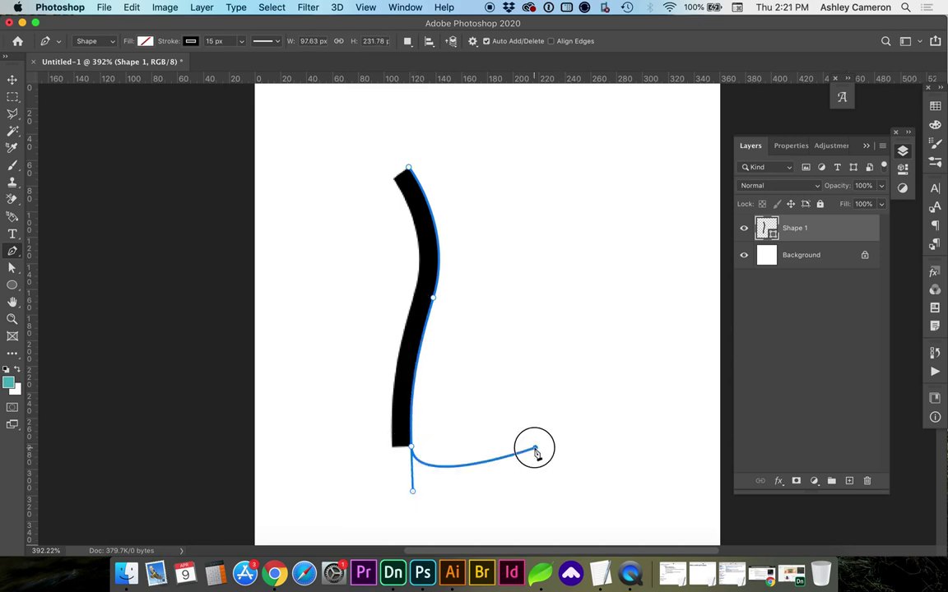
{"action": "left_click", "coordinate": [585, 288]}
{"action": "left_click", "coordinate": [512, 162]}
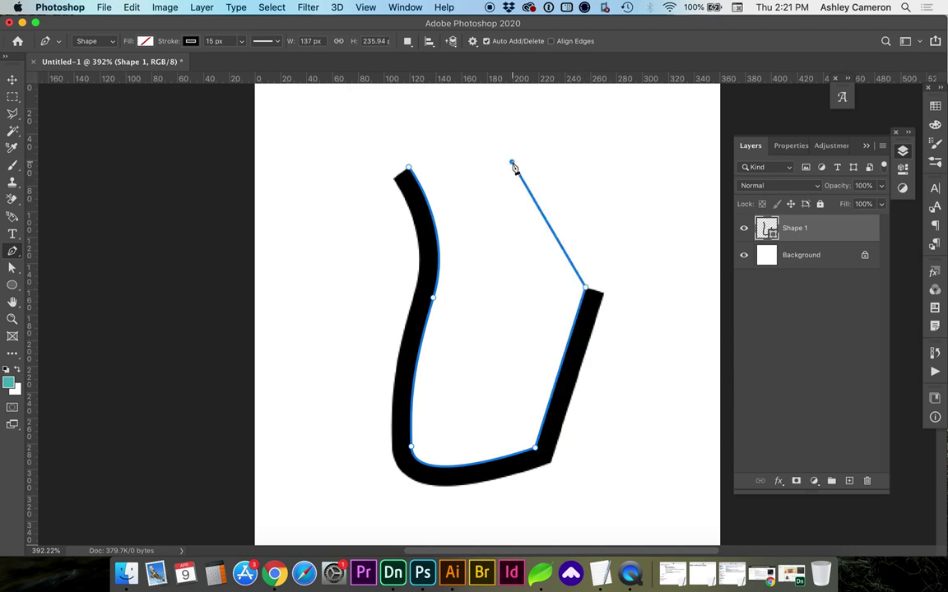
{"action": "left_click", "coordinate": [409, 168]}
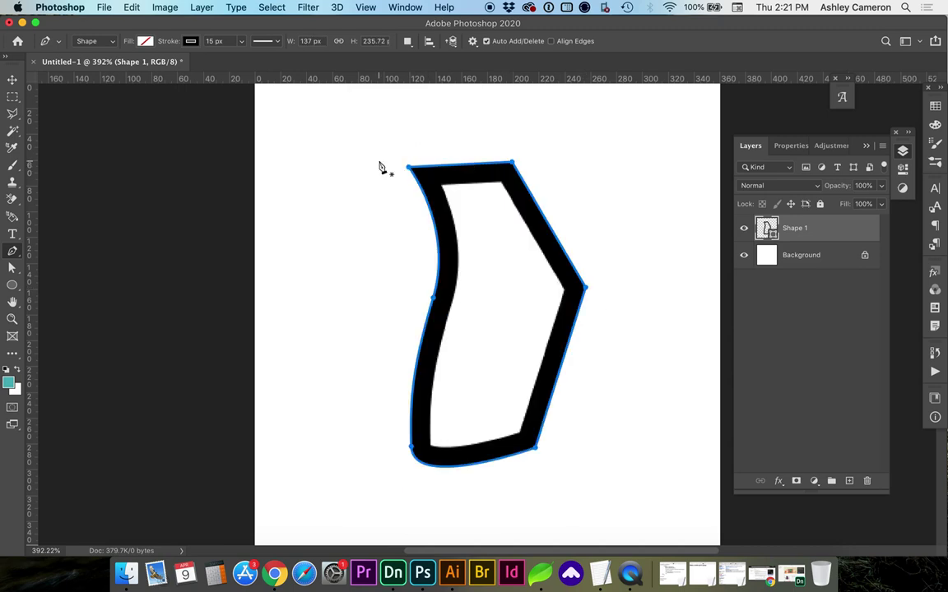
{"action": "key", "text": "v"}
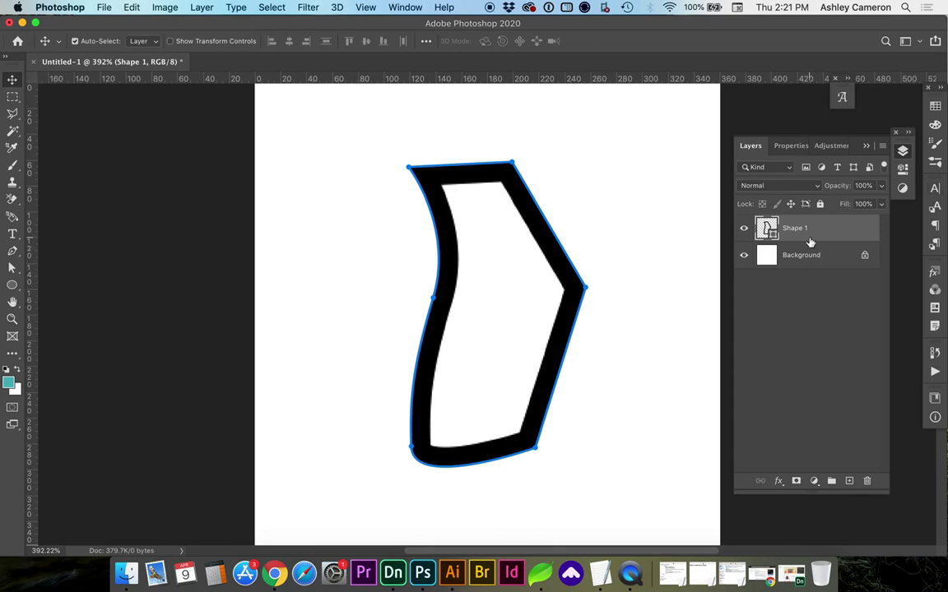
Make Shape 1 a 3D extrusion with New 3D Extrusion from Selected Layer and accept the 3D workspace.
{"action": "left_click", "coordinate": [337, 7]}
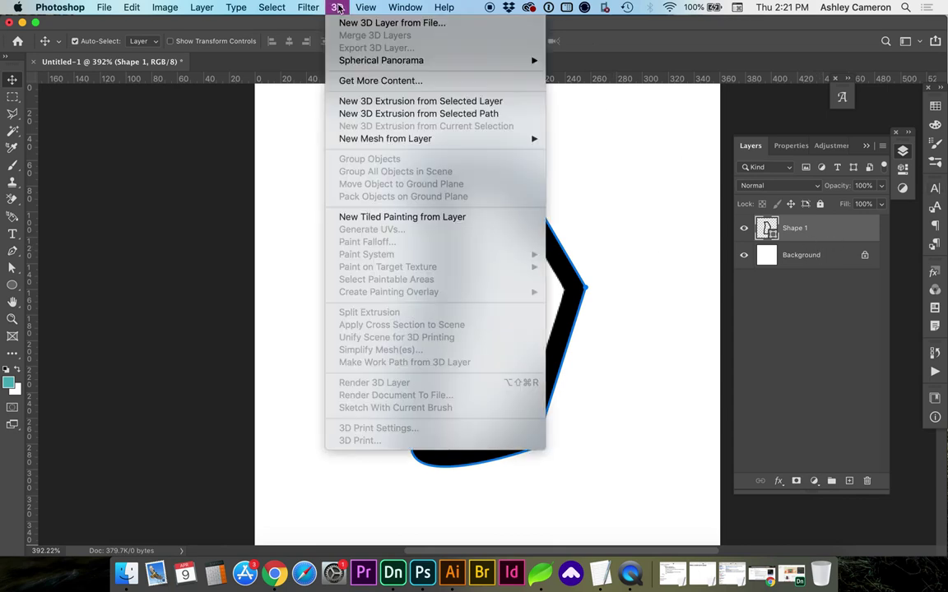
{"action": "left_click", "coordinate": [410, 101]}
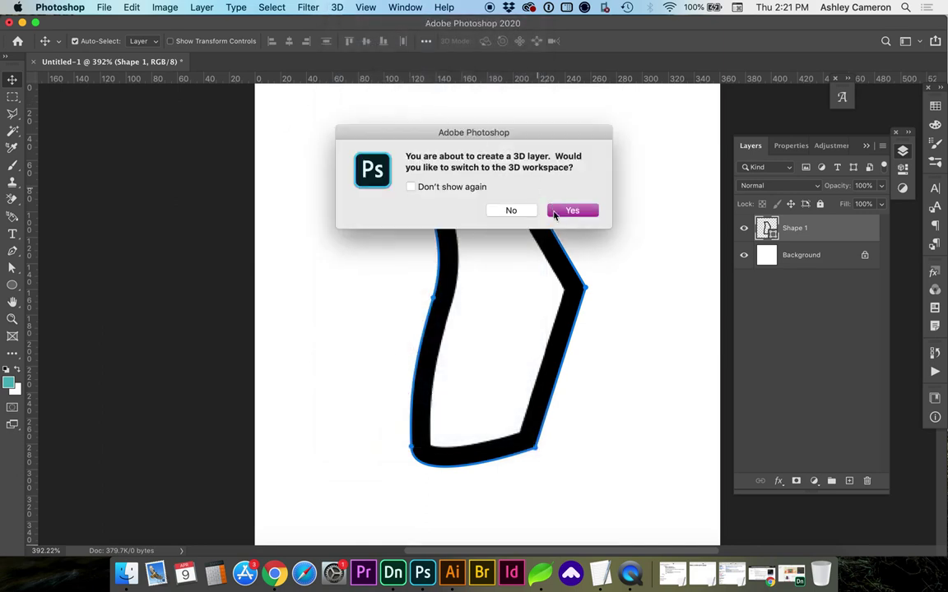
{"action": "left_click", "coordinate": [565, 213]}
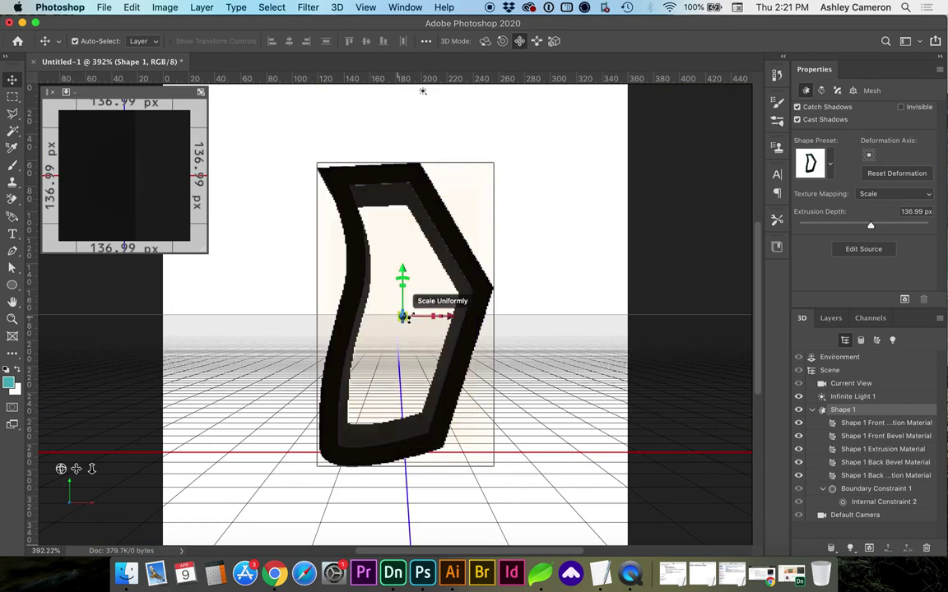
Widen the extruded D, apply the first cube shape preset, set depth to 138.88 px and tilt it.
{"action": "left_click_drag", "start_coordinate": [434, 316], "coordinate": [408, 326]}
{"action": "left_click", "coordinate": [829, 164]}
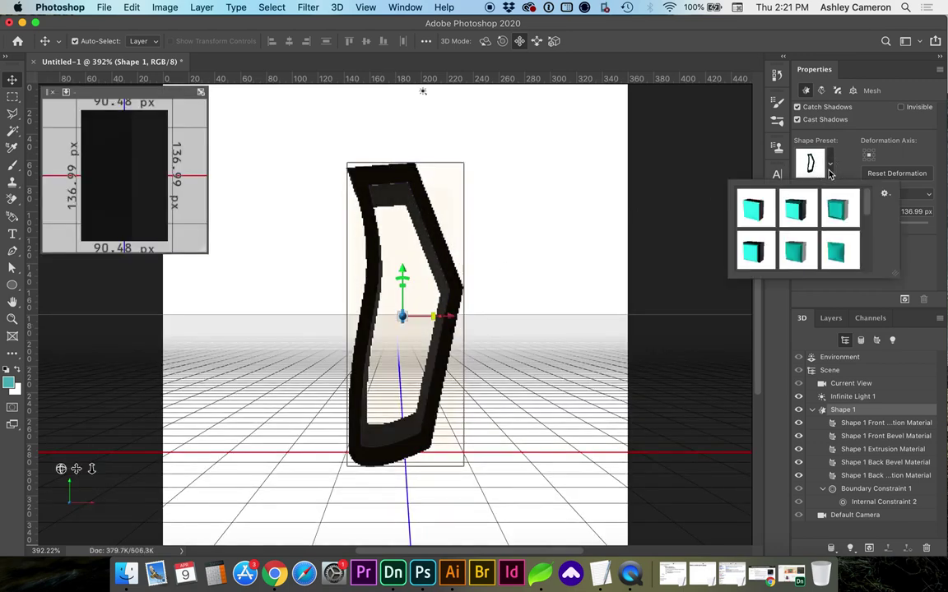
{"action": "left_click", "coordinate": [754, 214]}
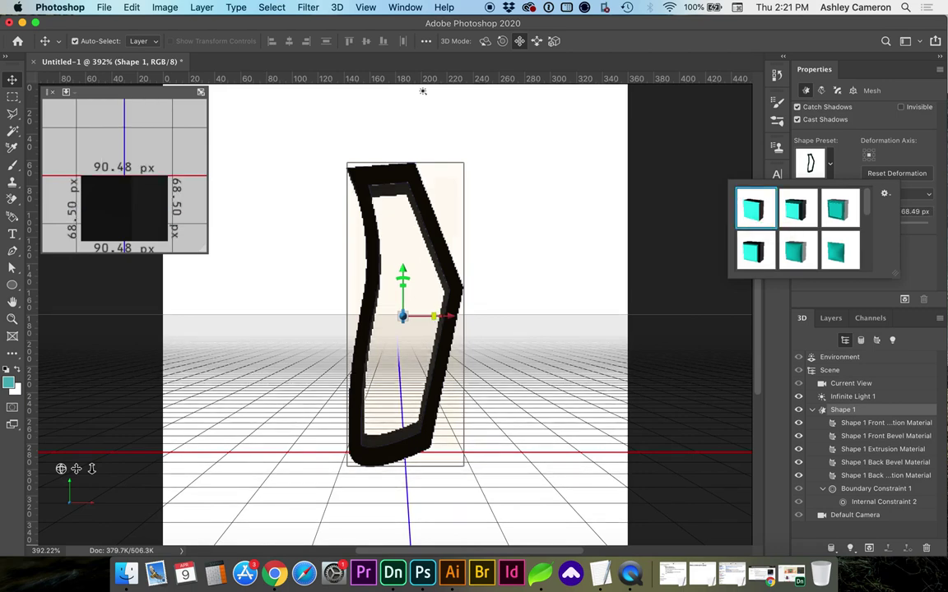
{"action": "left_click", "coordinate": [880, 234]}
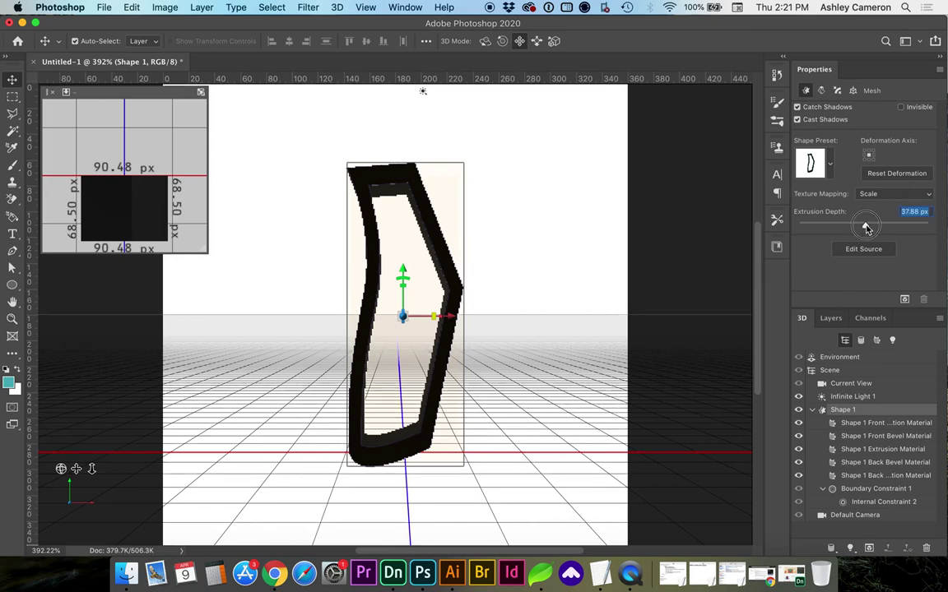
{"action": "mouse_move", "coordinate": [865, 226]}
{"action": "left_mouse_down"}
{"action": "mouse_move", "coordinate": [884, 226]}
{"action": "mouse_move", "coordinate": [782, 226]}
{"action": "mouse_move", "coordinate": [869, 226]}
{"action": "left_mouse_up"}
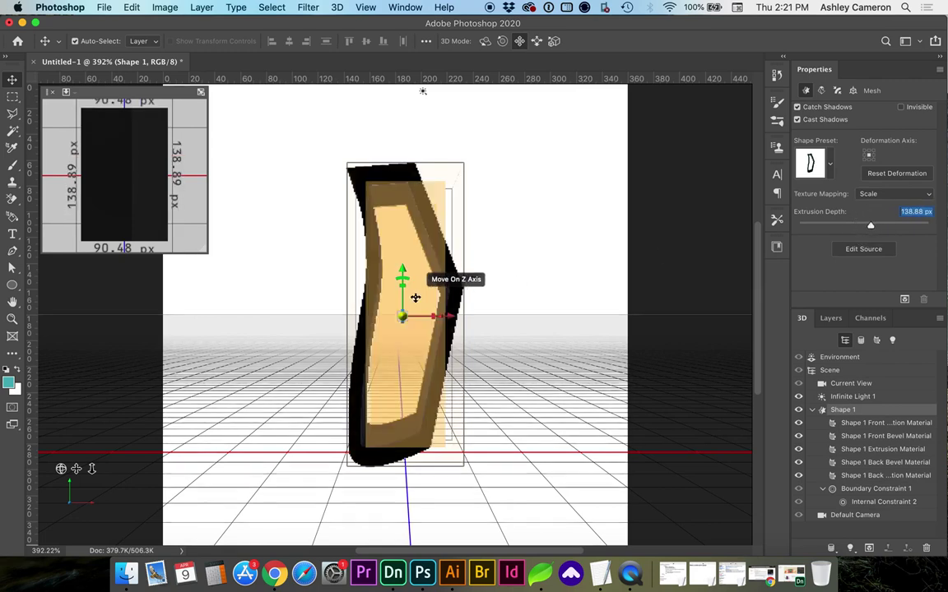
{"action": "left_click_drag", "start_coordinate": [402, 323], "coordinate": [353, 337]}
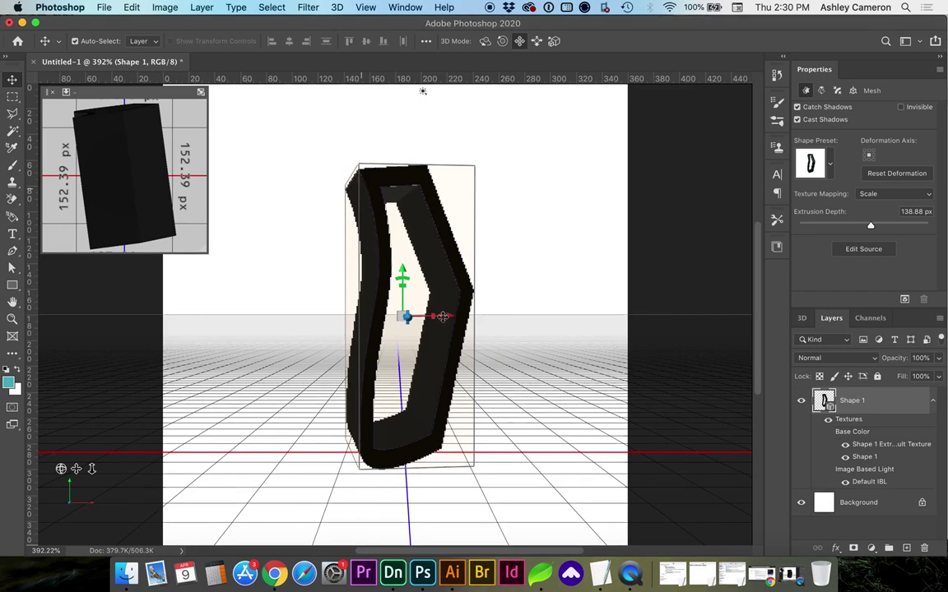
Open the Shape 12.psb source, change the D's stroke and fill colours, and save it.
{"action": "left_click", "coordinate": [862, 252]}
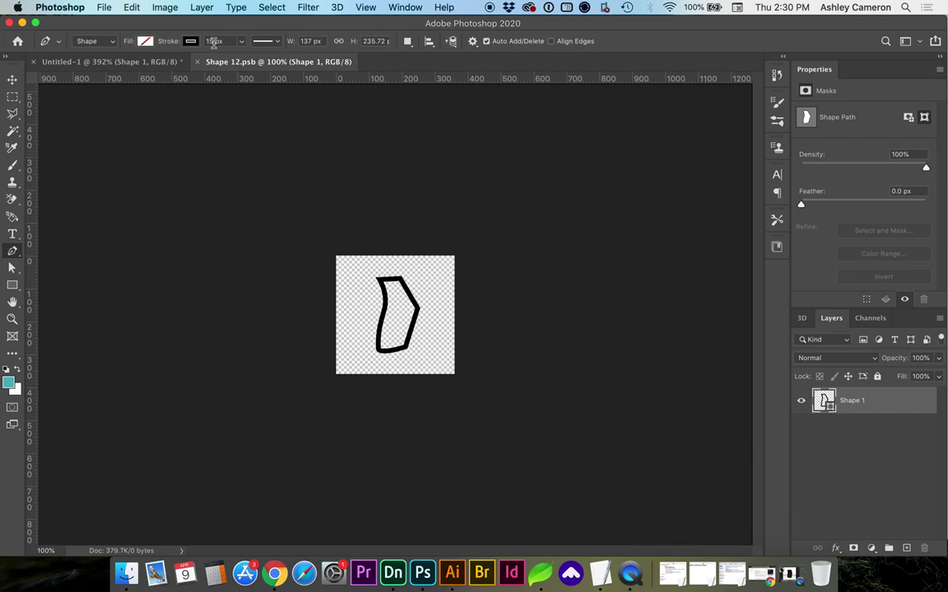
{"action": "left_click", "coordinate": [190, 41]}
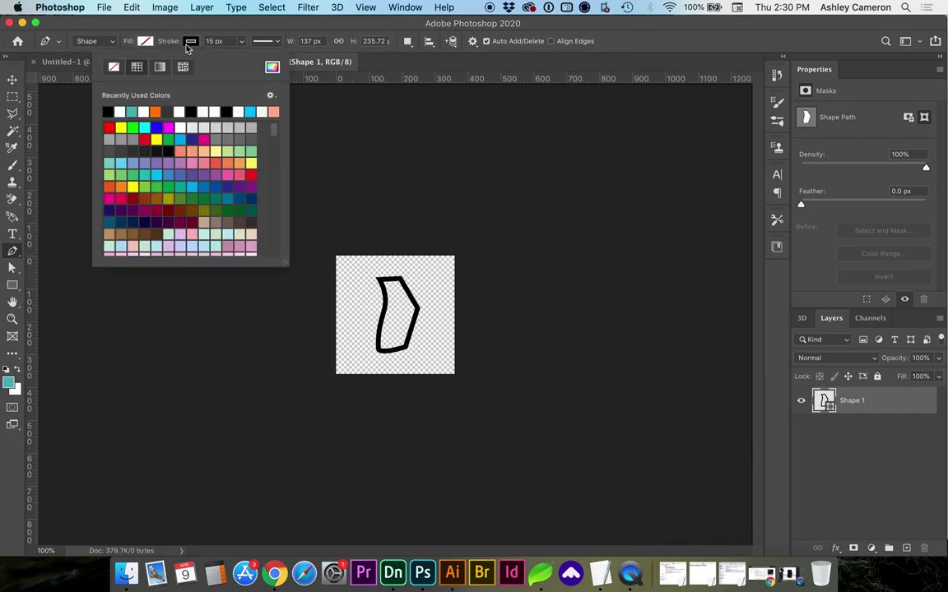
{"action": "left_click", "coordinate": [114, 67]}
{"action": "left_click", "coordinate": [126, 42]}
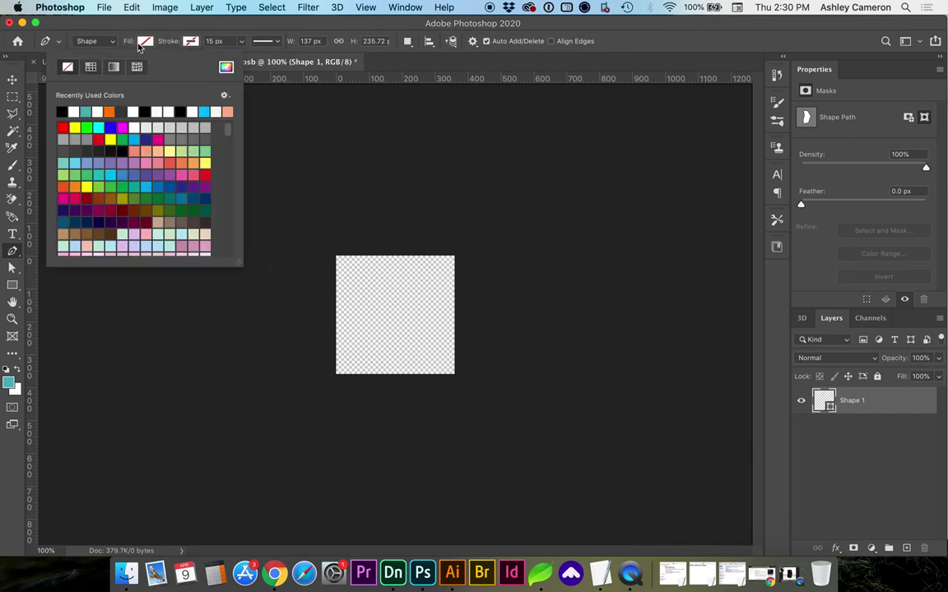
{"action": "left_click", "coordinate": [64, 110]}
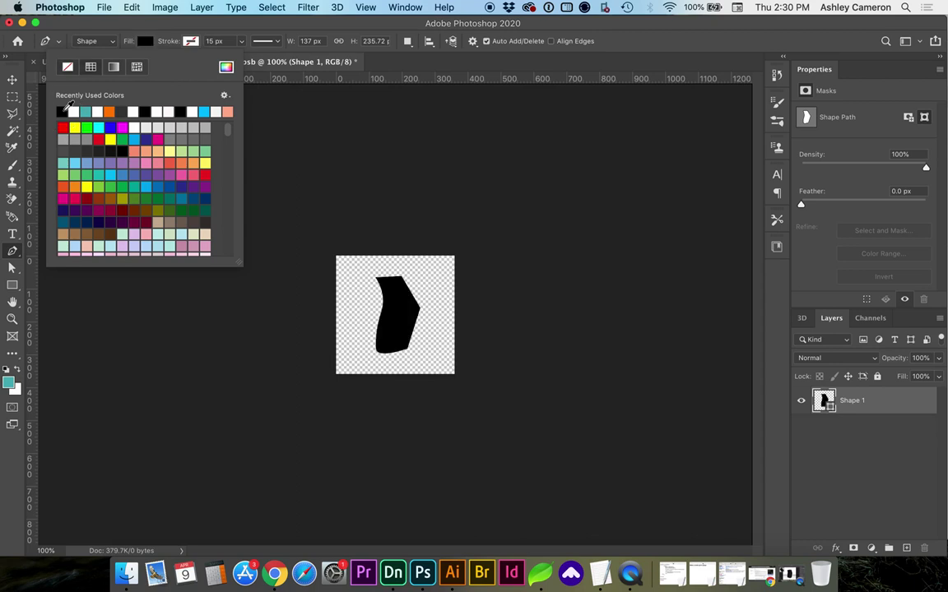
{"action": "left_click", "coordinate": [811, 375]}
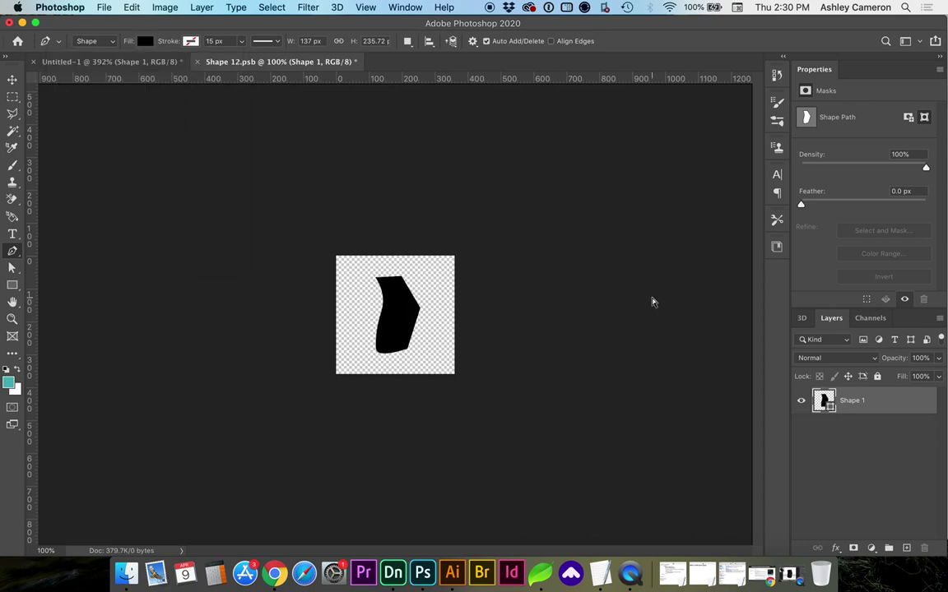
{"action": "key", "text": "super+s"}
Return to Untitled-1, reopen the shape's source document and save it again.
{"action": "left_click", "coordinate": [138, 63]}
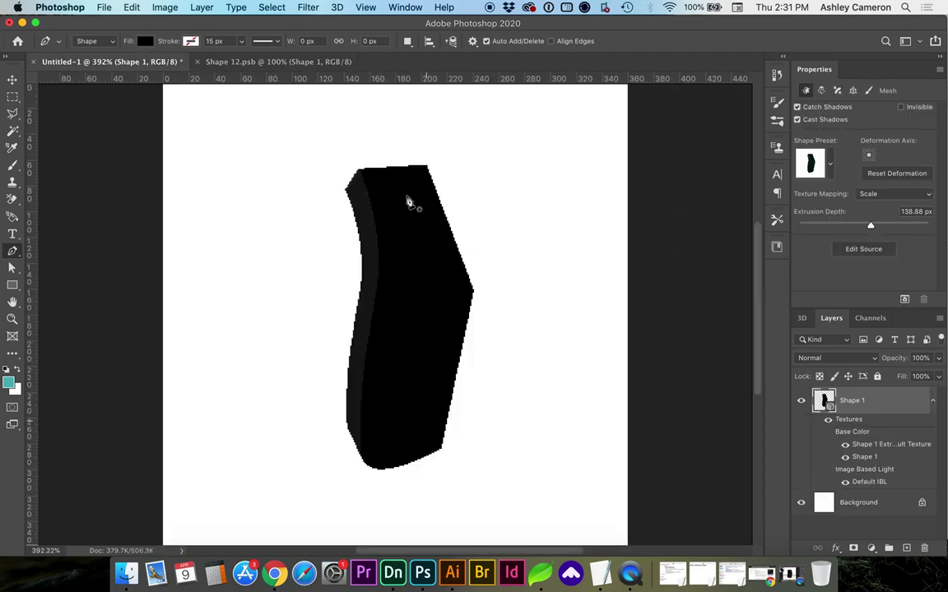
{"action": "left_click", "coordinate": [247, 64]}
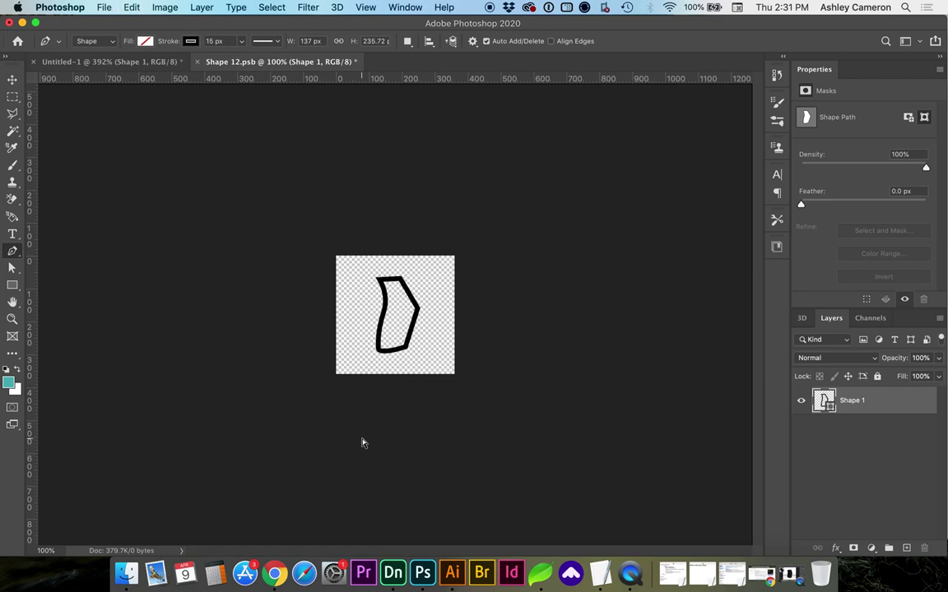
{"action": "key", "text": "super+s"}
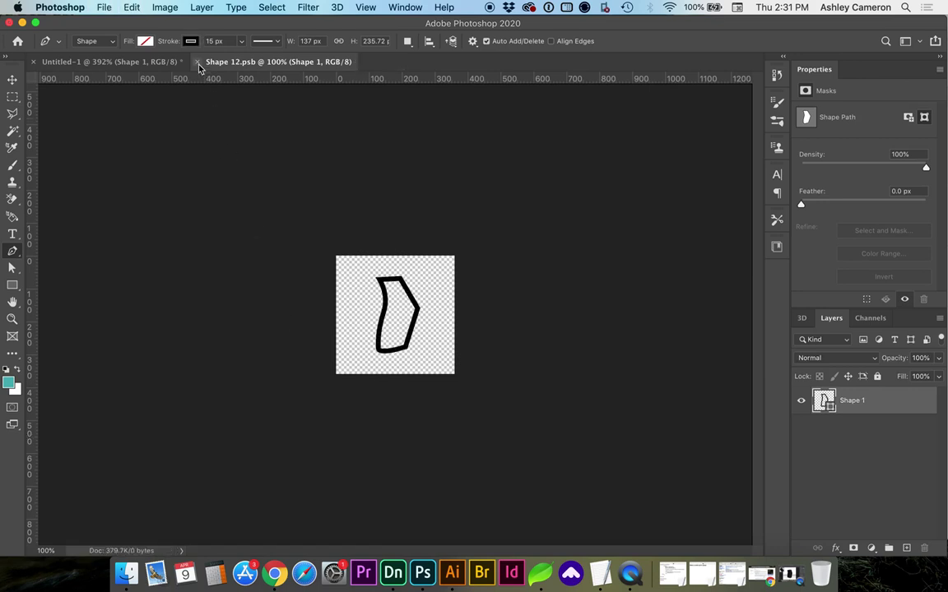
Close Shape 12.psb and export the 3D layer as Wavefront|OBJ with Pixels units.
{"action": "left_click", "coordinate": [197, 63]}
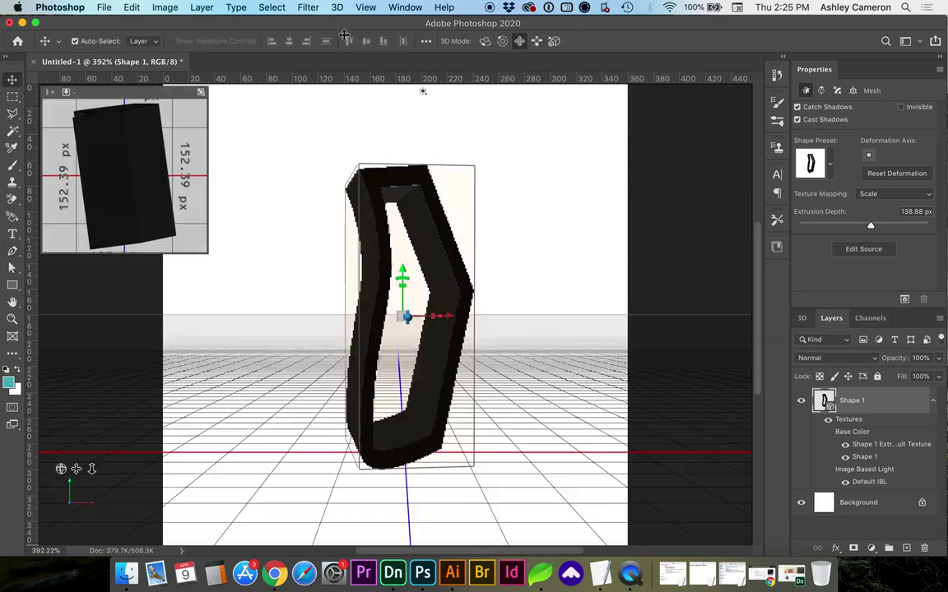
{"action": "left_click", "coordinate": [337, 7]}
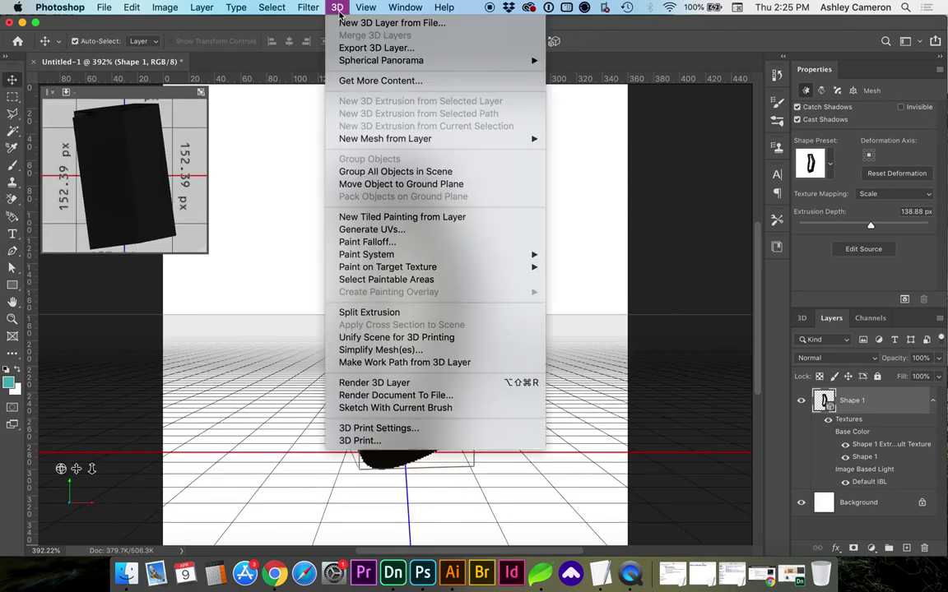
{"action": "left_click", "coordinate": [365, 52]}
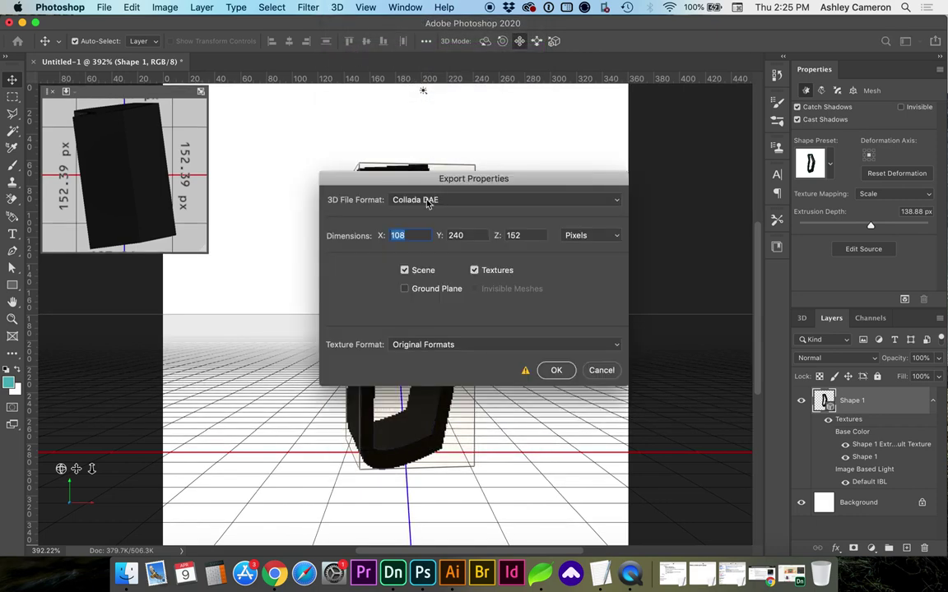
{"action": "left_click", "coordinate": [425, 201]}
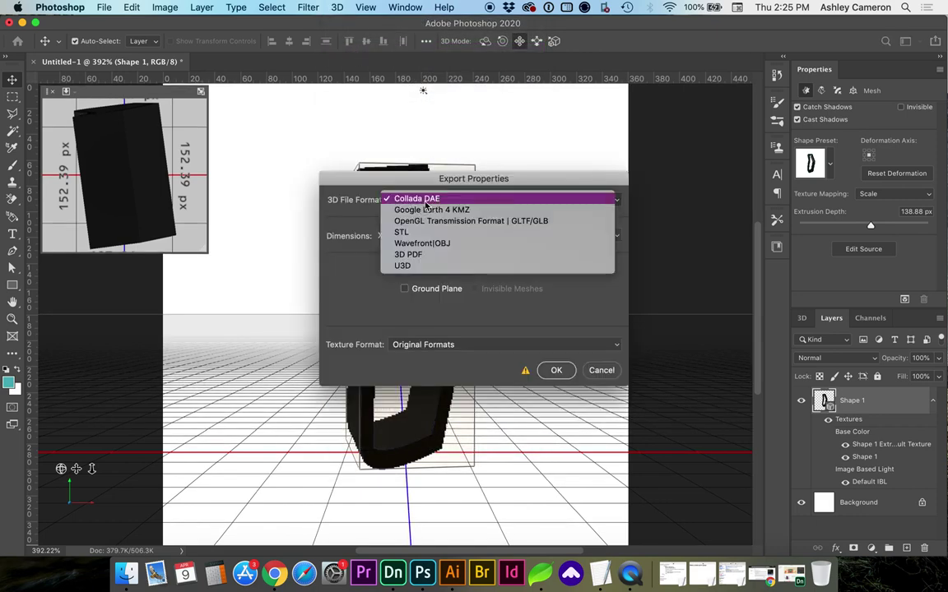
{"action": "left_click", "coordinate": [431, 245]}
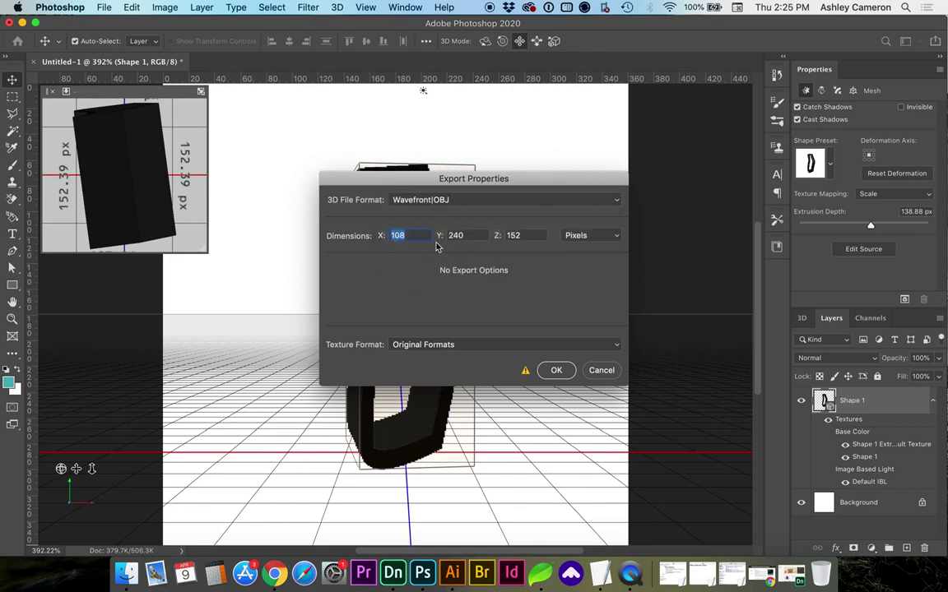
{"action": "left_click", "coordinate": [605, 239]}
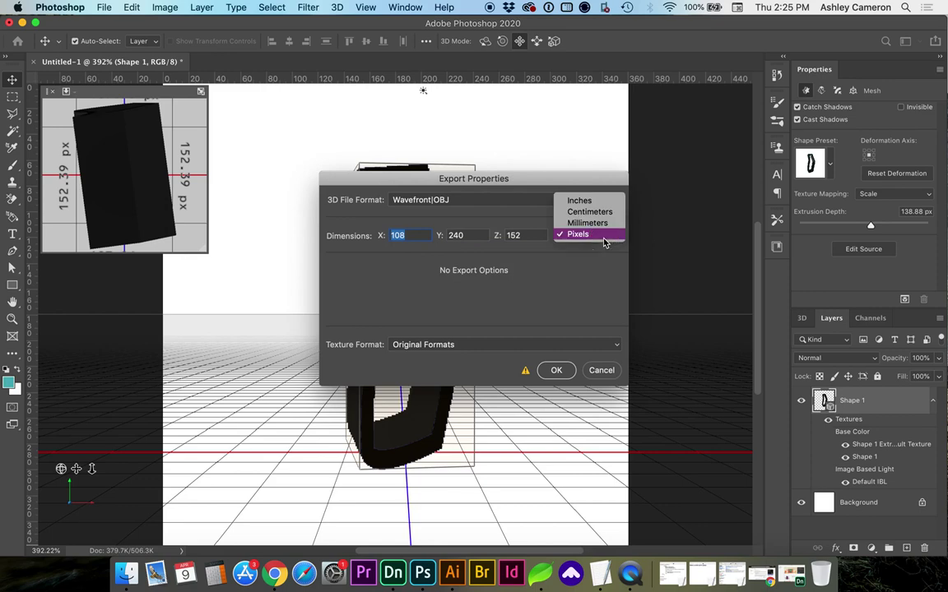
{"action": "left_click", "coordinate": [550, 270]}
{"action": "left_click", "coordinate": [557, 372]}
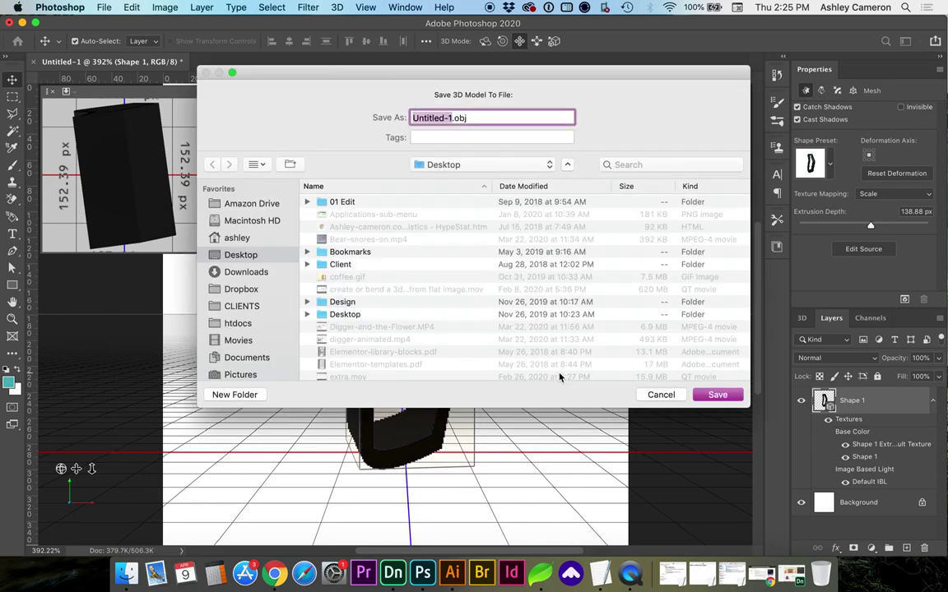
Save the exported OBJ file as 'my-cup' and create a new Dimension document.
{"action": "type", "text": "my-cup"}
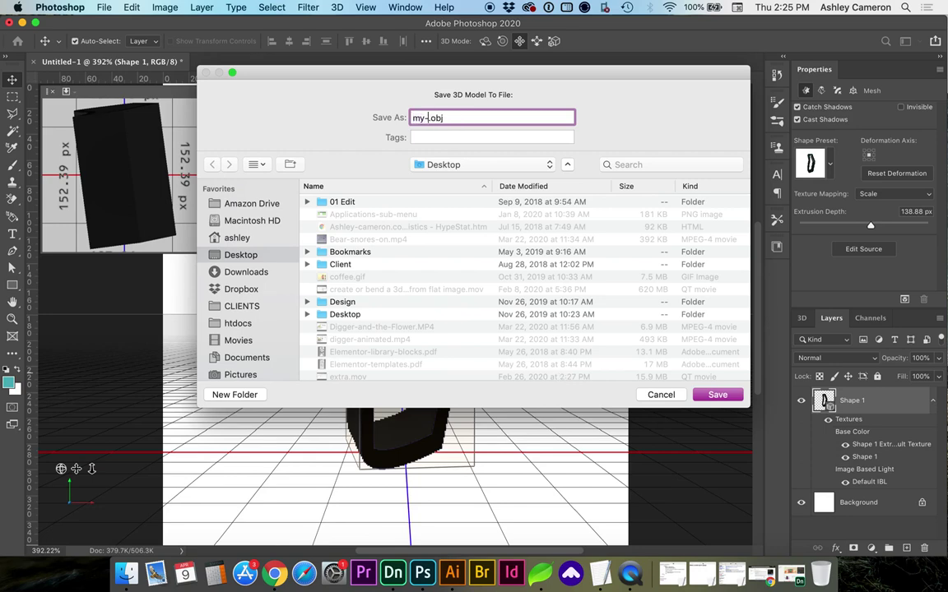
{"action": "left_click", "coordinate": [393, 573]}
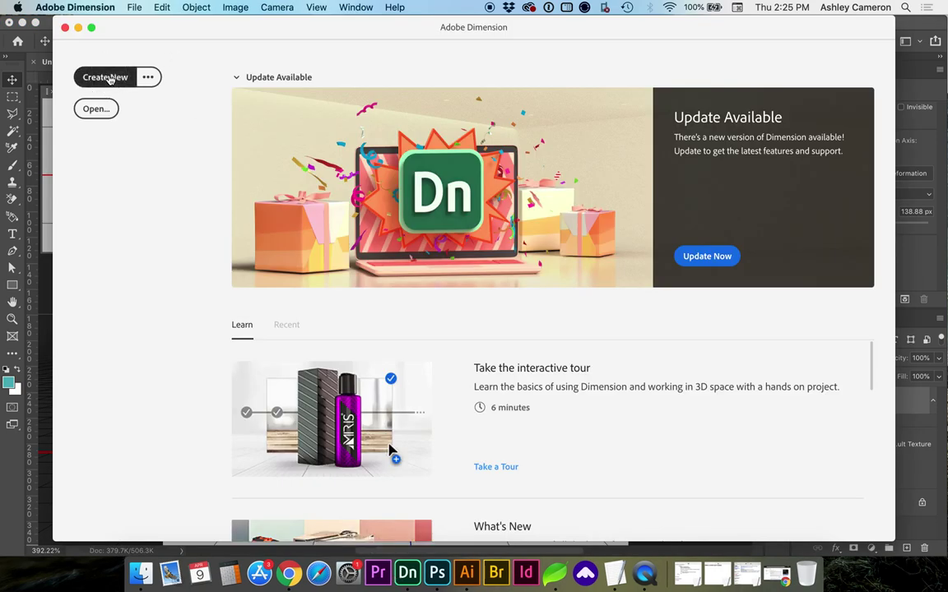
{"action": "left_click", "coordinate": [110, 79]}
Import my-custom-object.obj from the Finder Desktop into the scene and frame it in view.
{"action": "key", "text": "super+Tab"}
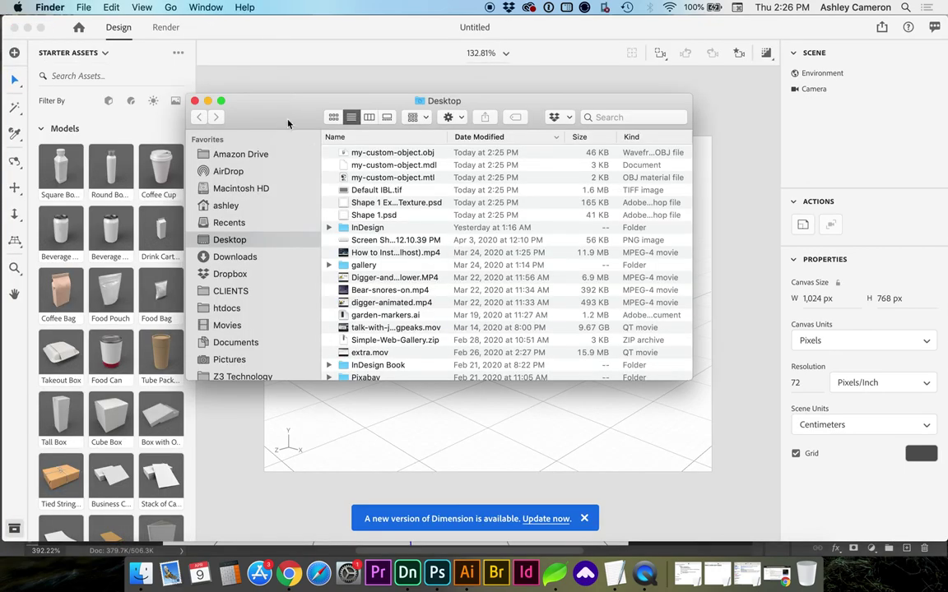
{"action": "left_click_drag", "start_coordinate": [246, 99], "coordinate": [386, 259]}
{"action": "left_click_drag", "start_coordinate": [471, 309], "coordinate": [385, 214]}
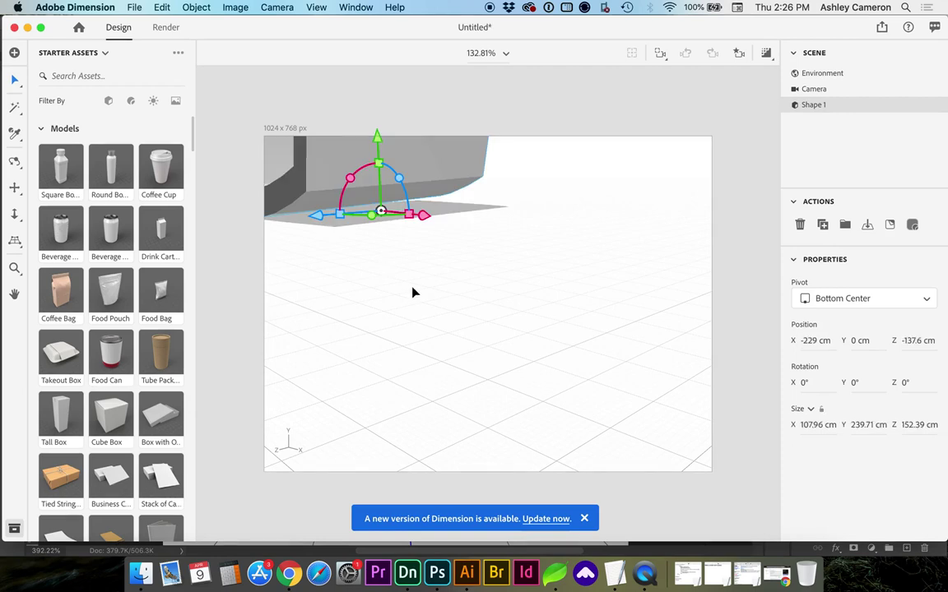
{"action": "key", "text": "f"}
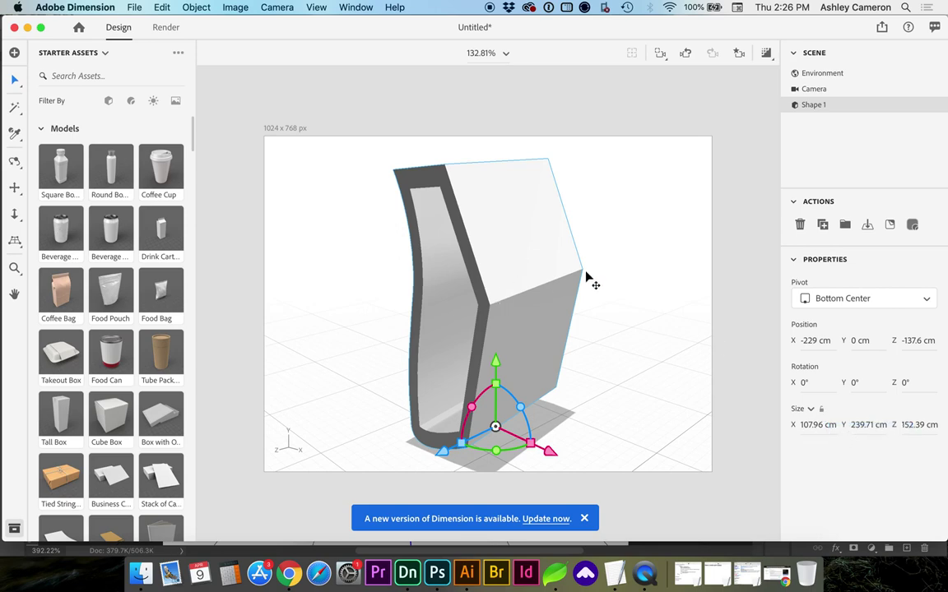
Change Shape 1's Size Z from 152.39 to 98.04, then 50 cm, and orbit around it.
{"action": "left_click", "coordinate": [910, 424]}
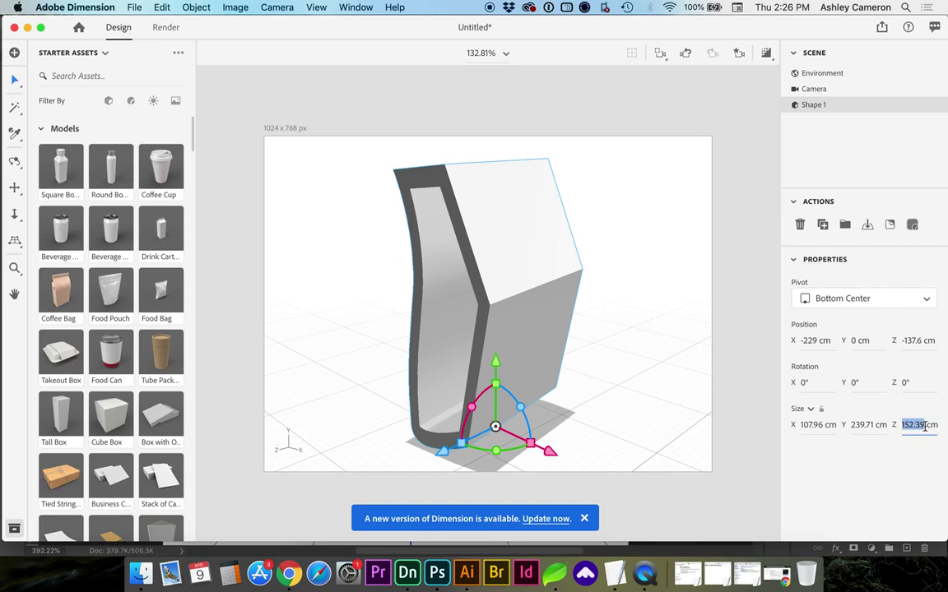
{"action": "left_click", "coordinate": [924, 424]}
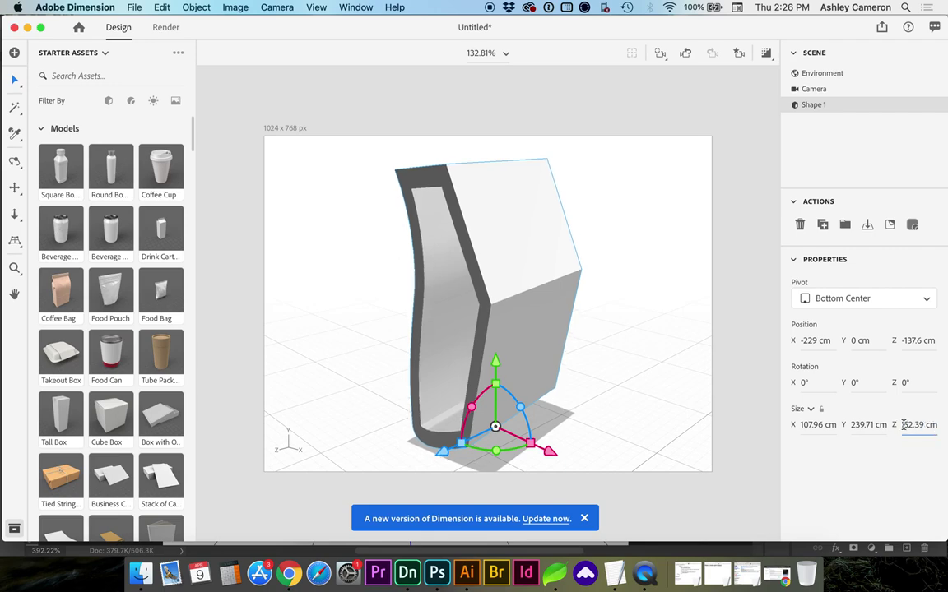
{"action": "left_click_drag", "start_coordinate": [903, 424], "coordinate": [925, 424]}
{"action": "type", "text": "98.04"}
{"action": "key", "text": "Return"}
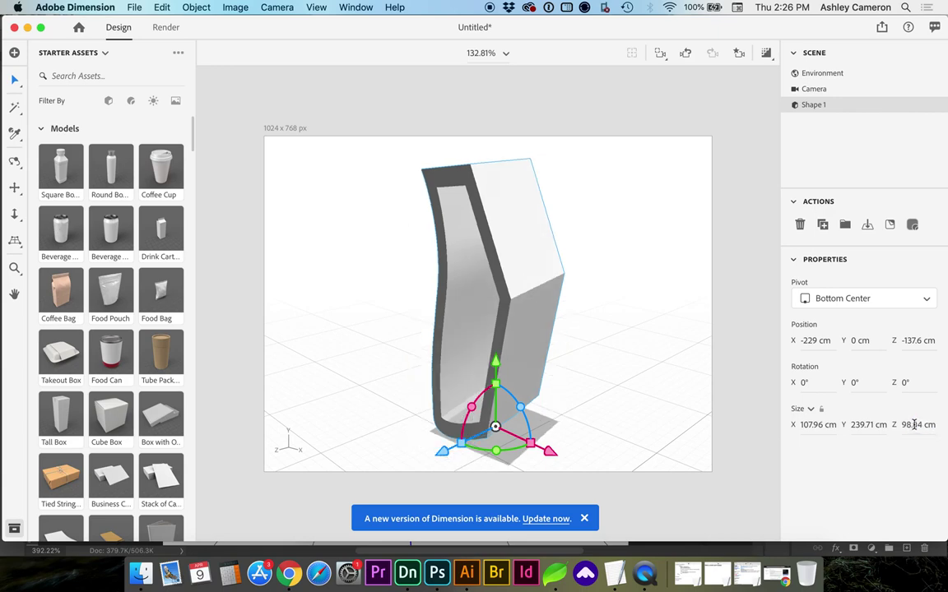
{"action": "left_click", "coordinate": [913, 424]}
{"action": "type", "text": "50"}
{"action": "key", "text": "Return"}
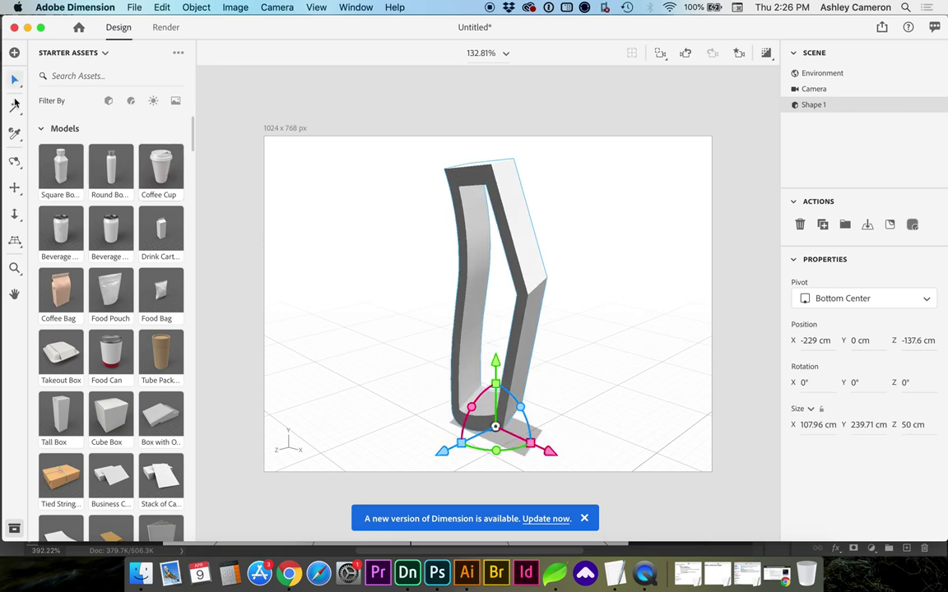
{"action": "left_click", "coordinate": [14, 161]}
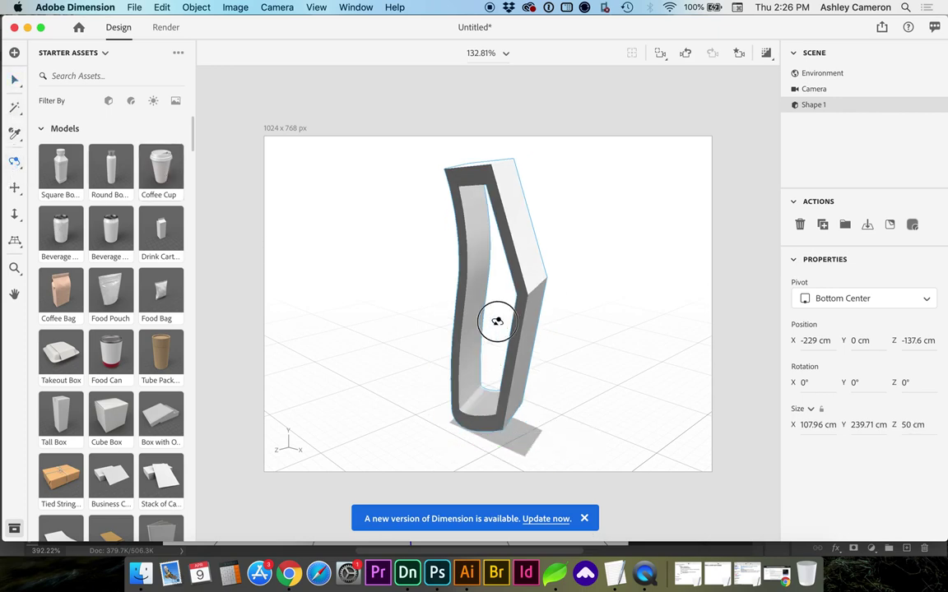
{"action": "left_click_drag", "start_coordinate": [497, 321], "coordinate": [509, 324]}
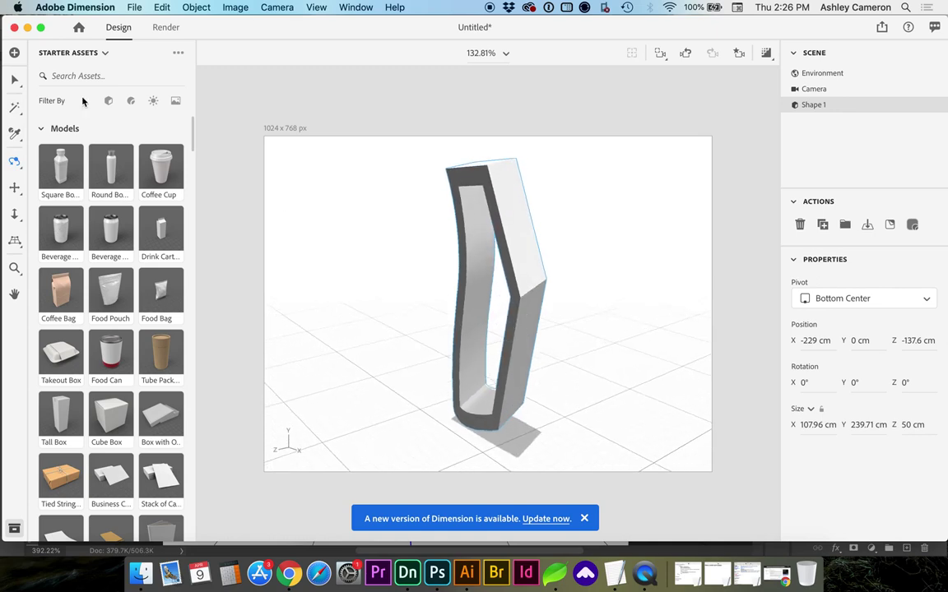
Filter Starter Assets to Materials and apply Metal, then Rainbow Anodized Metal, to Shape 1.
{"action": "left_click", "coordinate": [131, 101]}
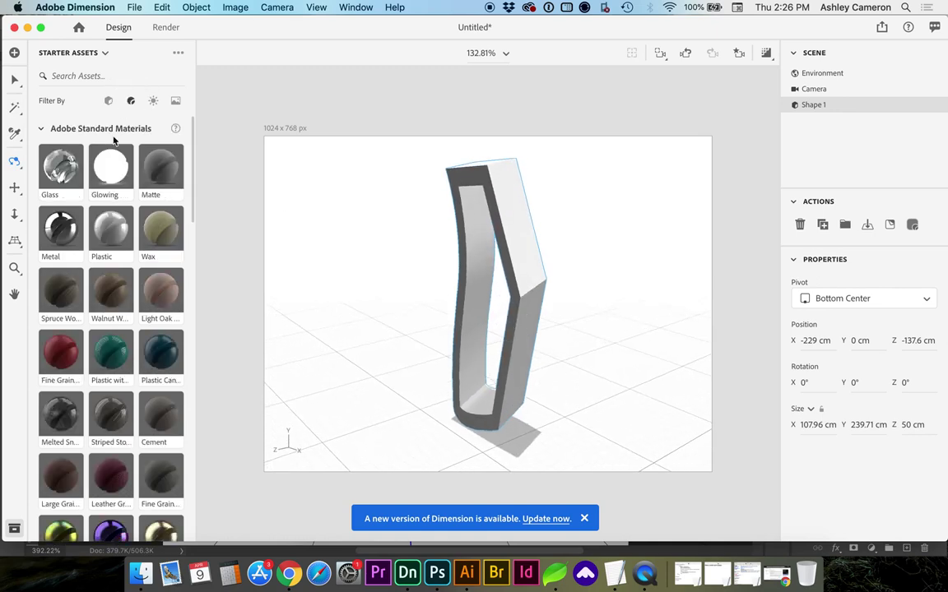
{"action": "left_click_drag", "start_coordinate": [60, 224], "coordinate": [518, 257]}
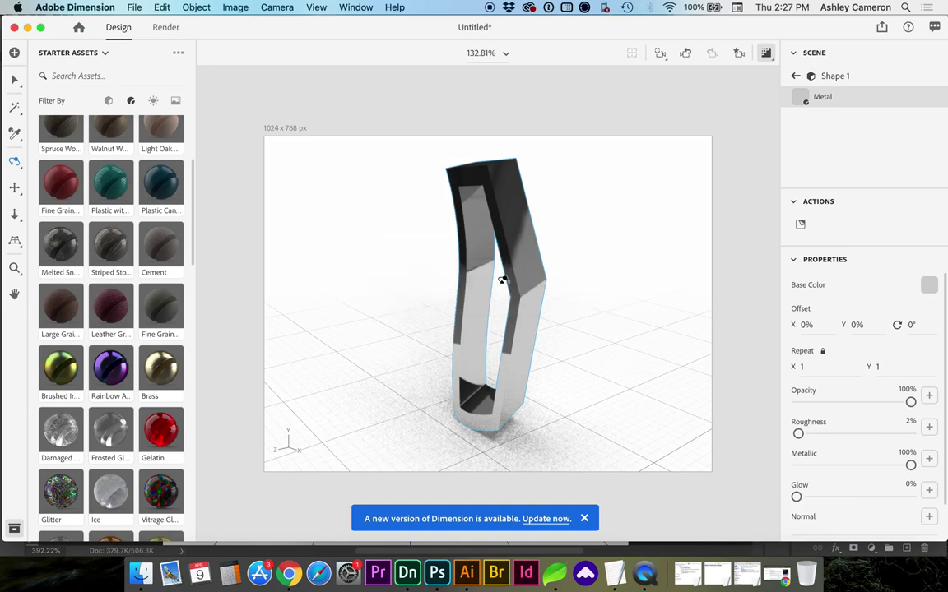
{"action": "left_click_drag", "start_coordinate": [502, 281], "coordinate": [619, 235]}
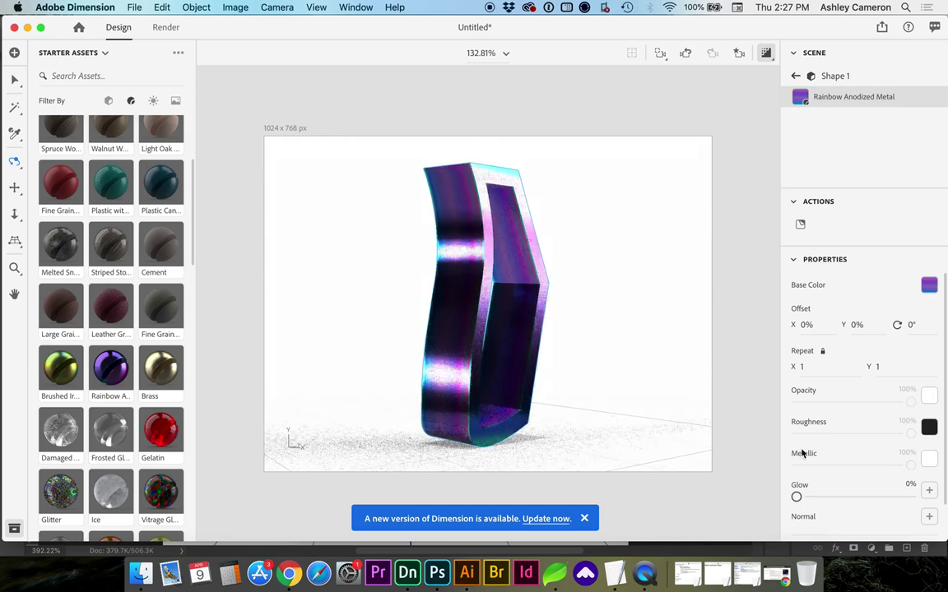
{"action": "mouse_move", "coordinate": [803, 390]}
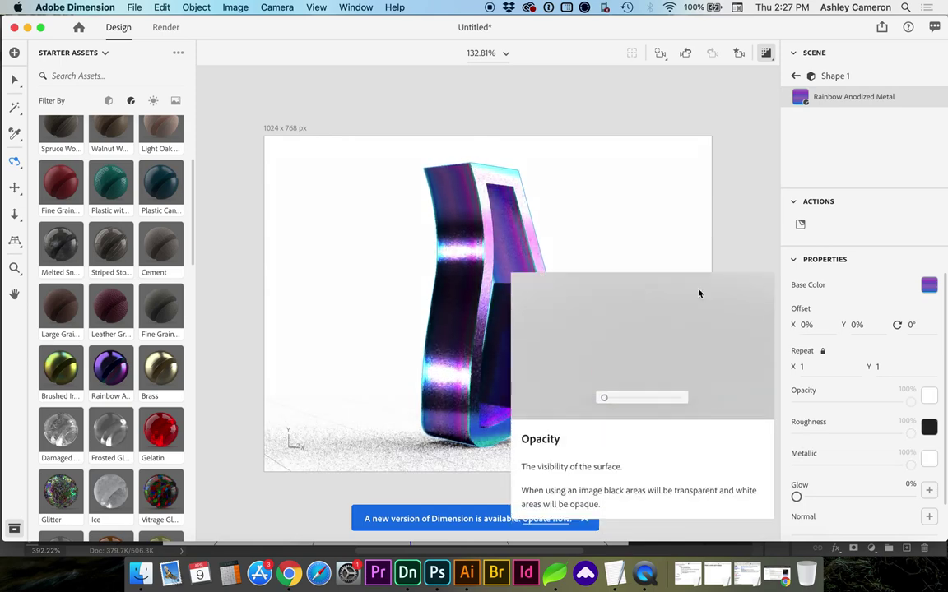